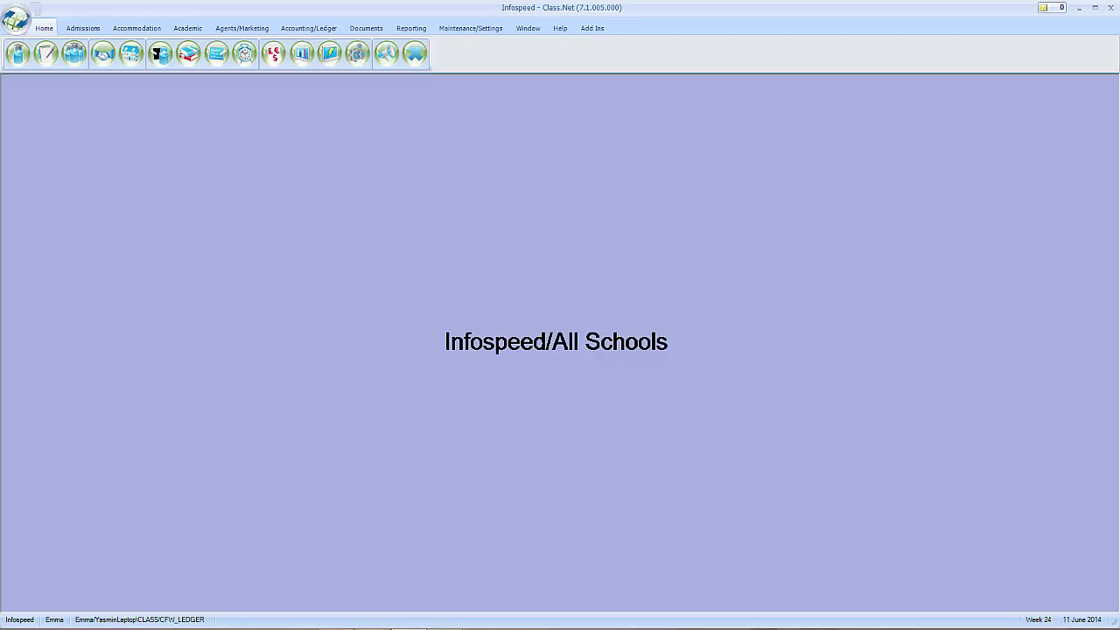
Open price item maintenance, limit the price lists to Bournemouth School and show its accommodation items.
click(460, 28)
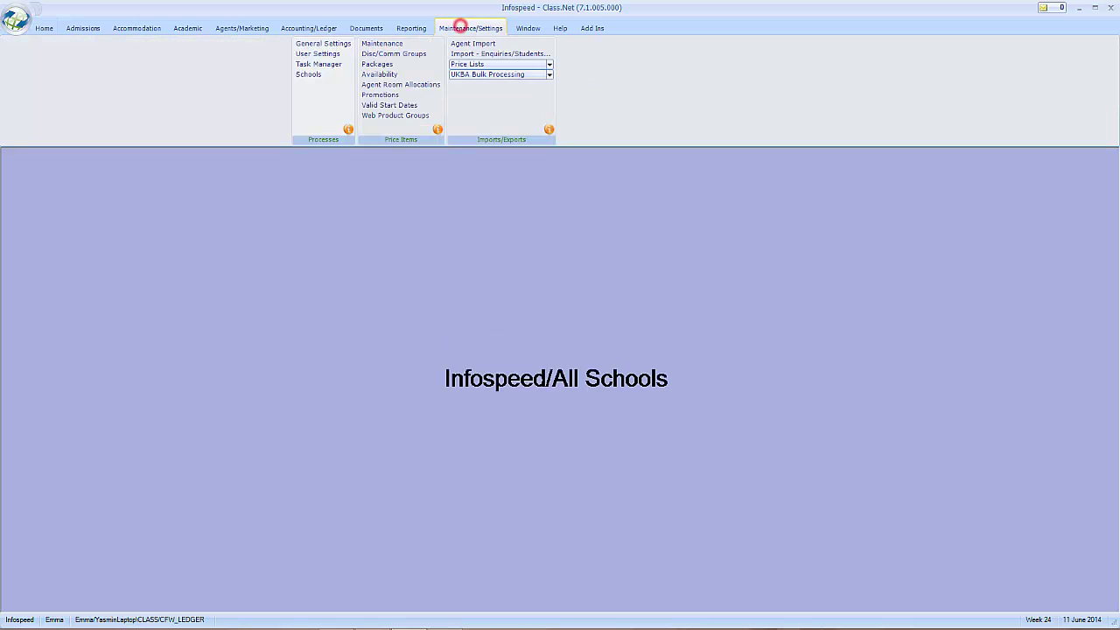
click(414, 44)
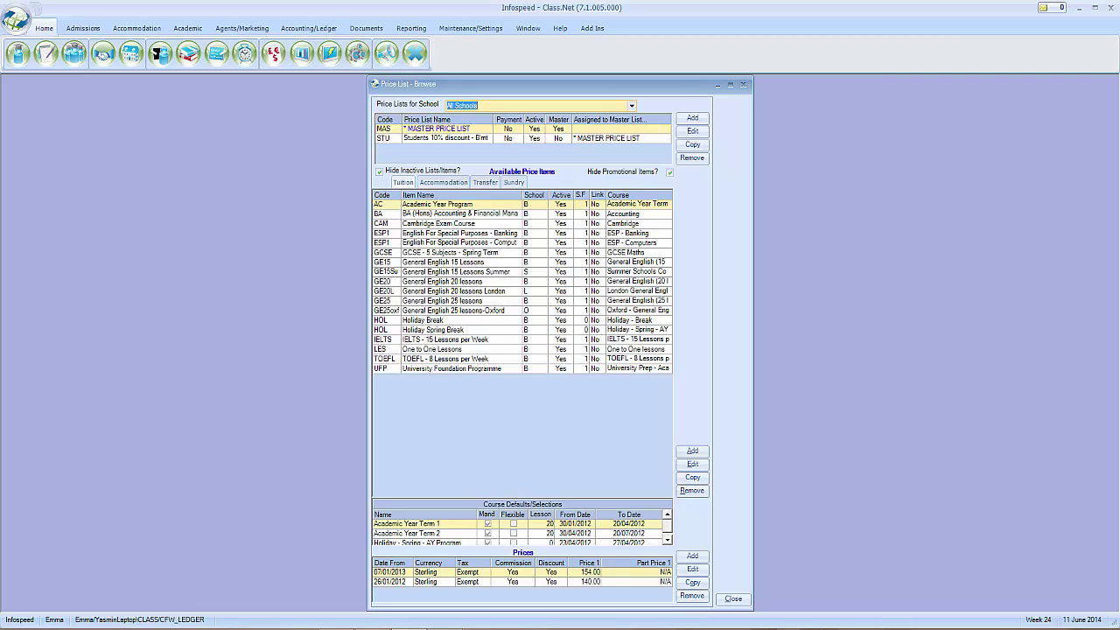
click(632, 105)
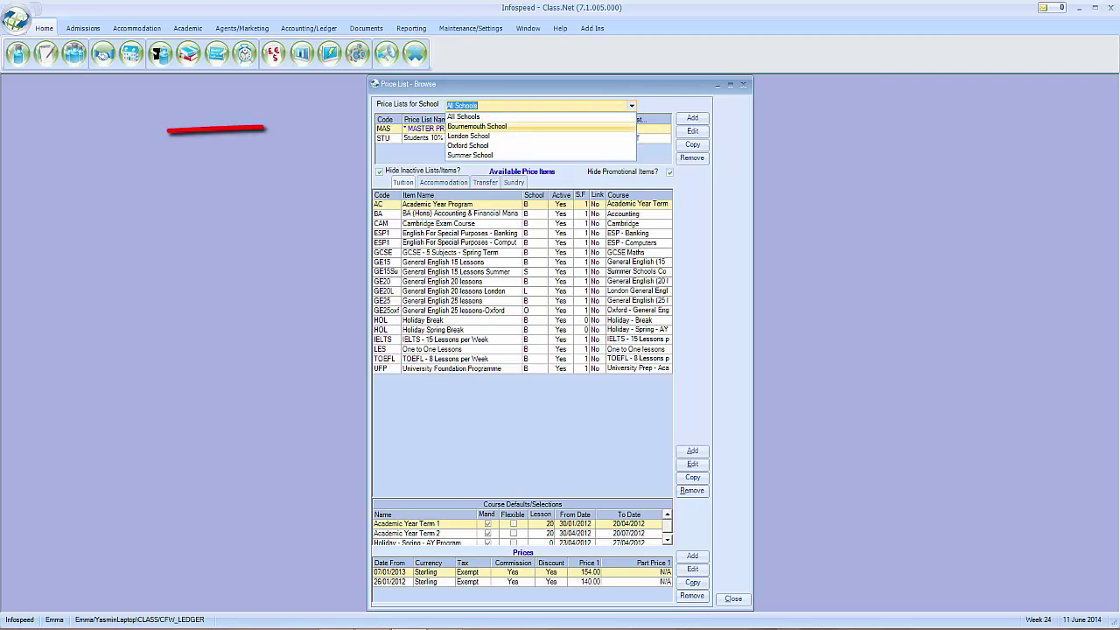
click(553, 126)
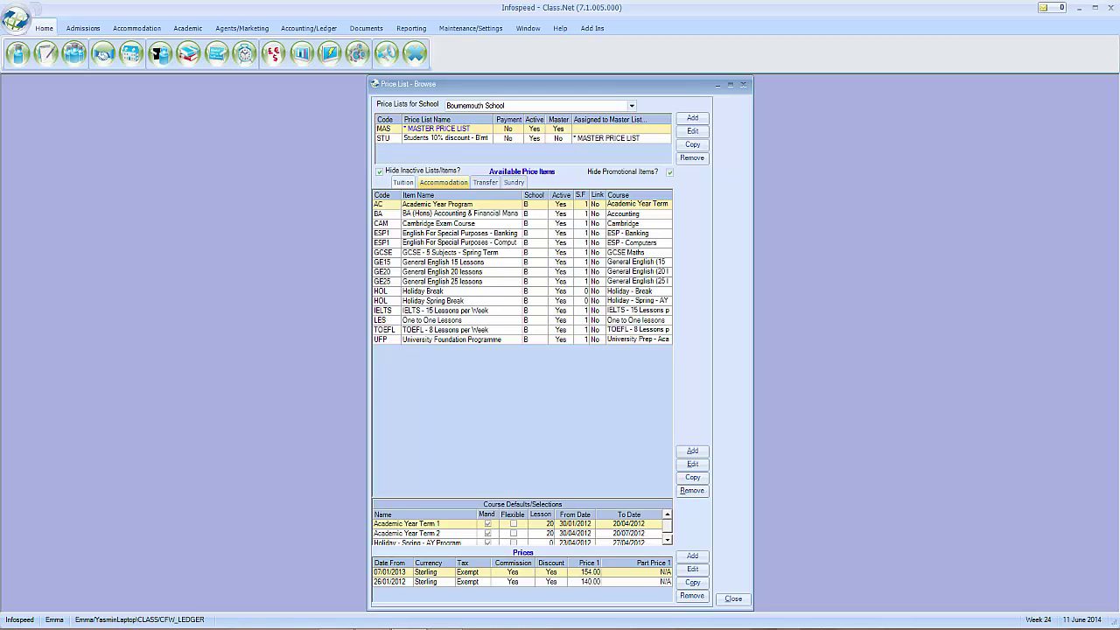
click(443, 182)
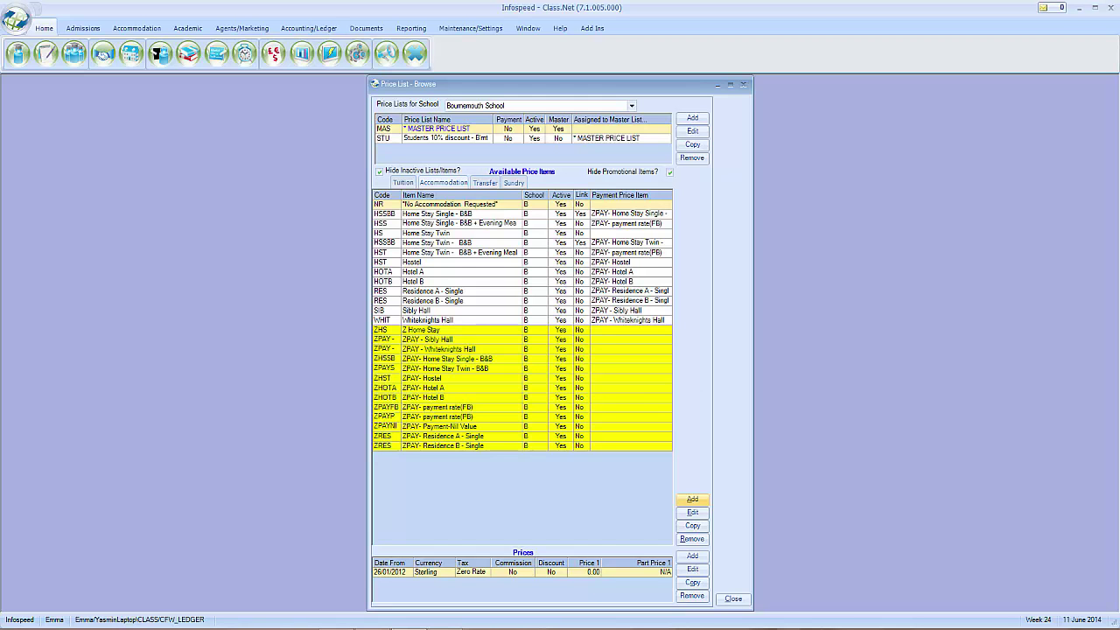
Add an accommodation price item with code HSBB and name Homestay Bed & Breakfast.
click(692, 499)
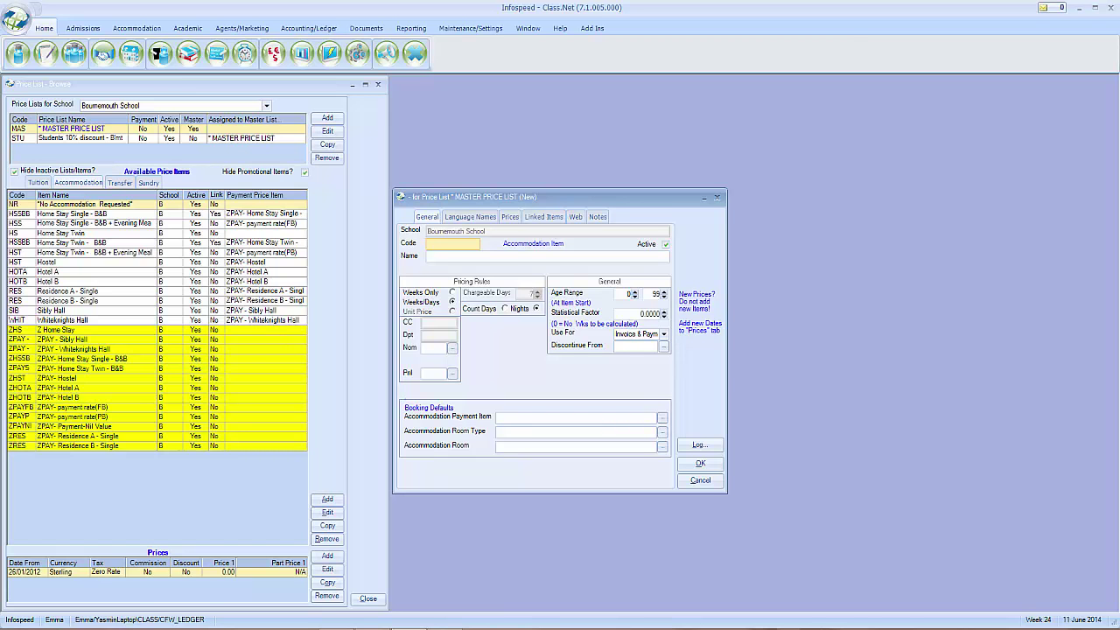
text(HSBB)
click(427, 255)
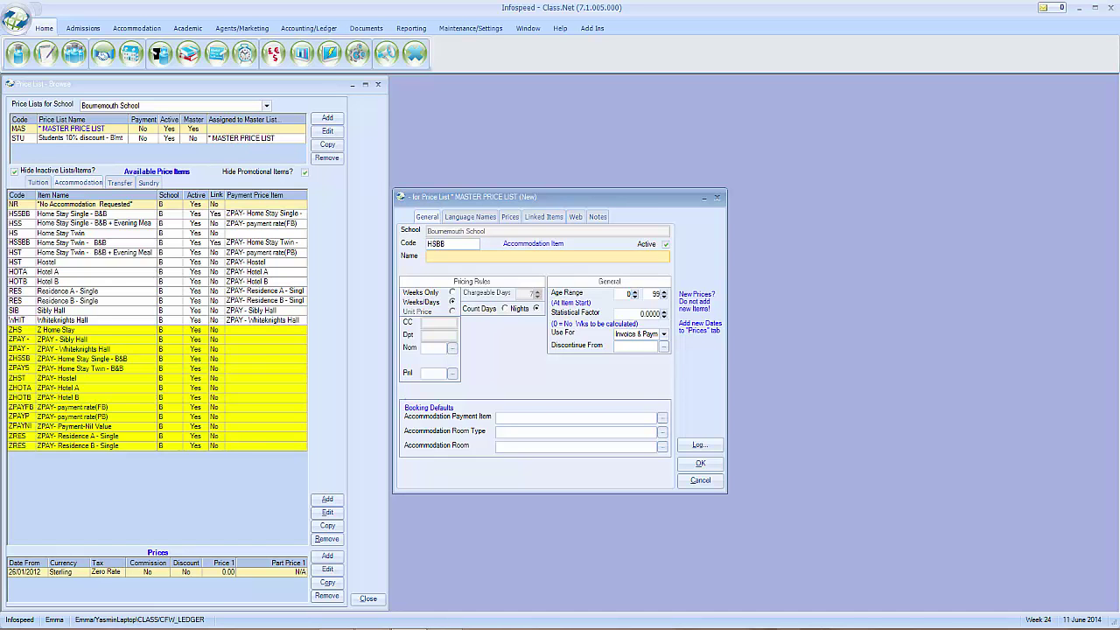
text(Homestay)
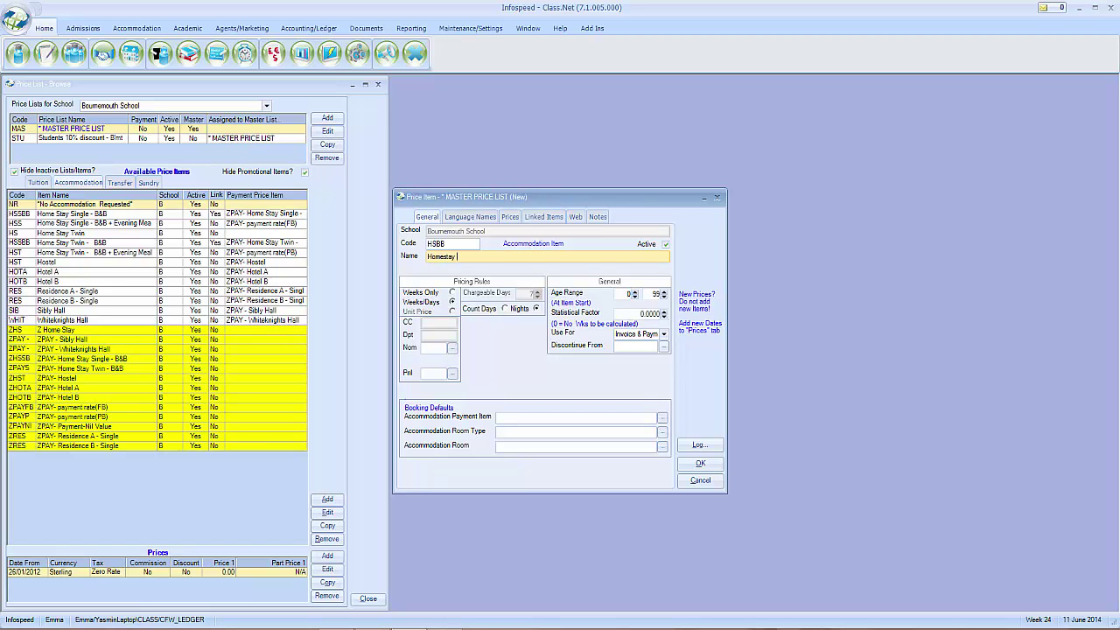
text( Bed & Breakfast)
Set the item's use to Invoice Only and assign nominal code 700 (Accommodation) and Pnl code 700.
click(663, 333)
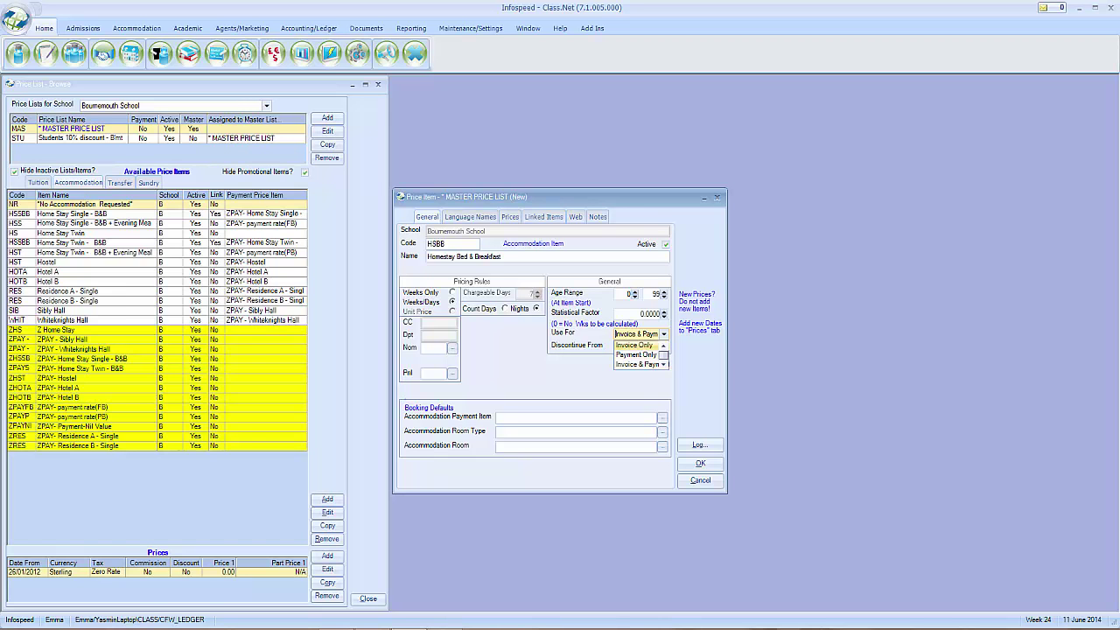
click(635, 346)
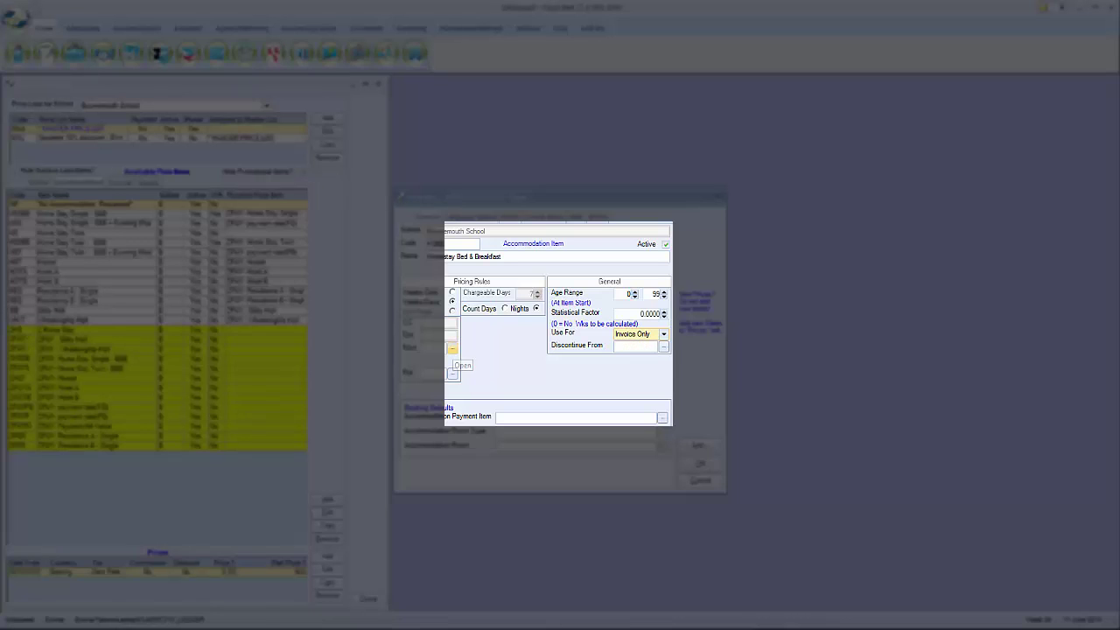
click(452, 349)
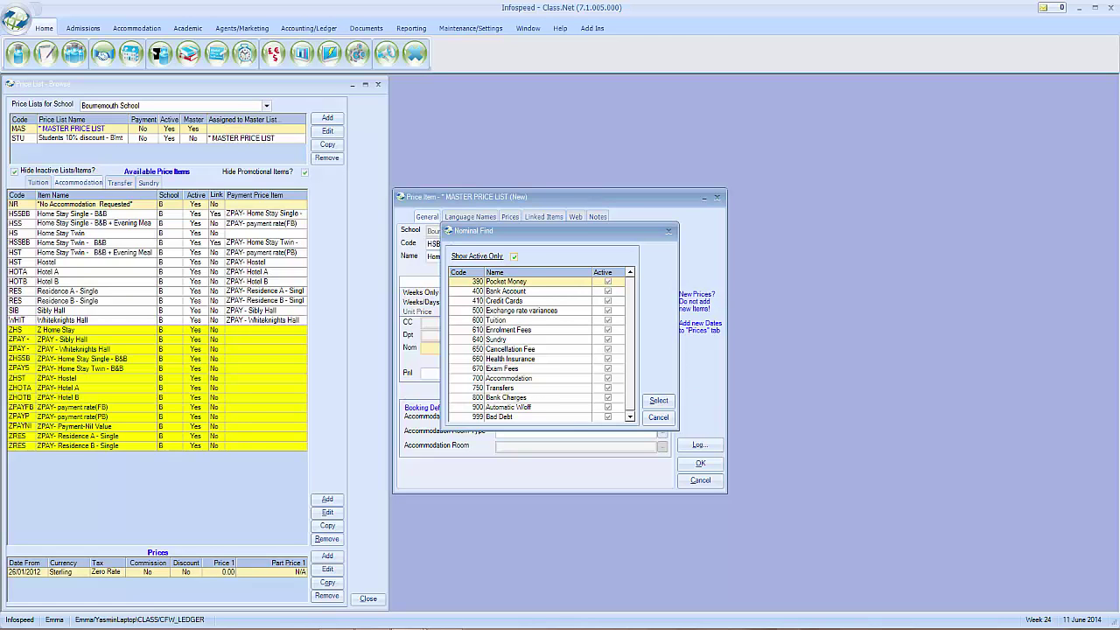
click(521, 378)
click(658, 400)
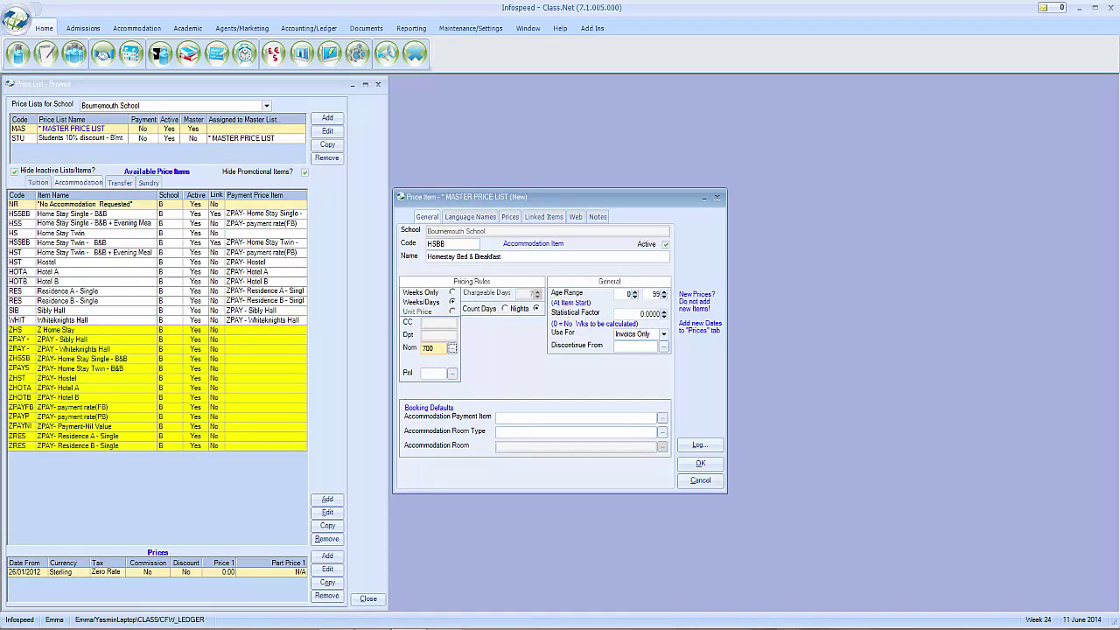
click(433, 373)
text(700)
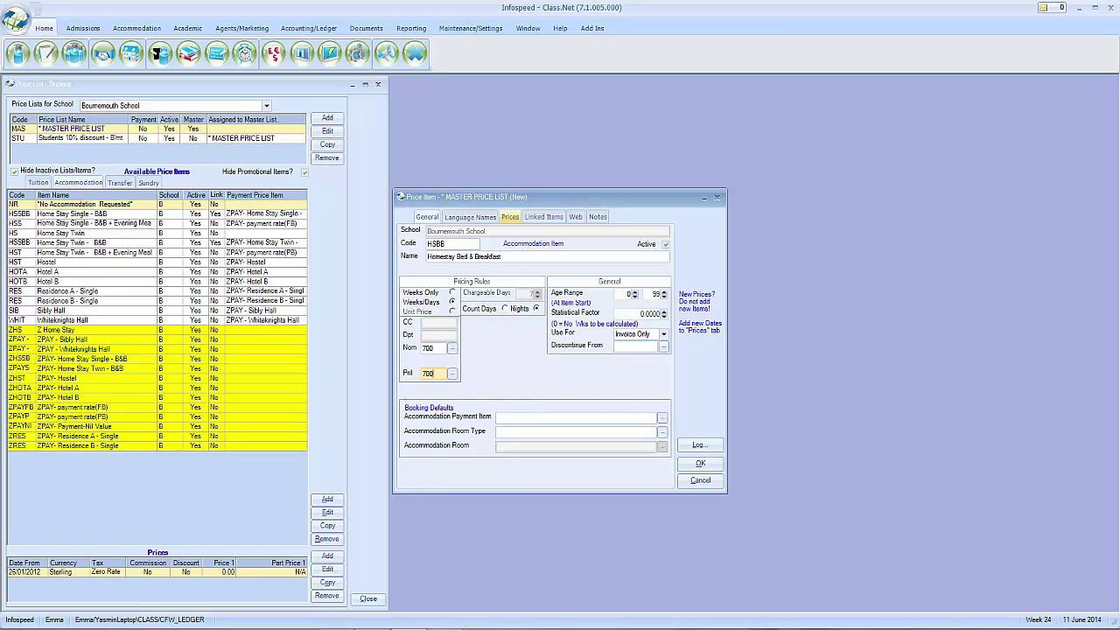
Add a price break to the item, continuing without an accommodation payment item, and date it from 04 Jan 2014.
click(509, 217)
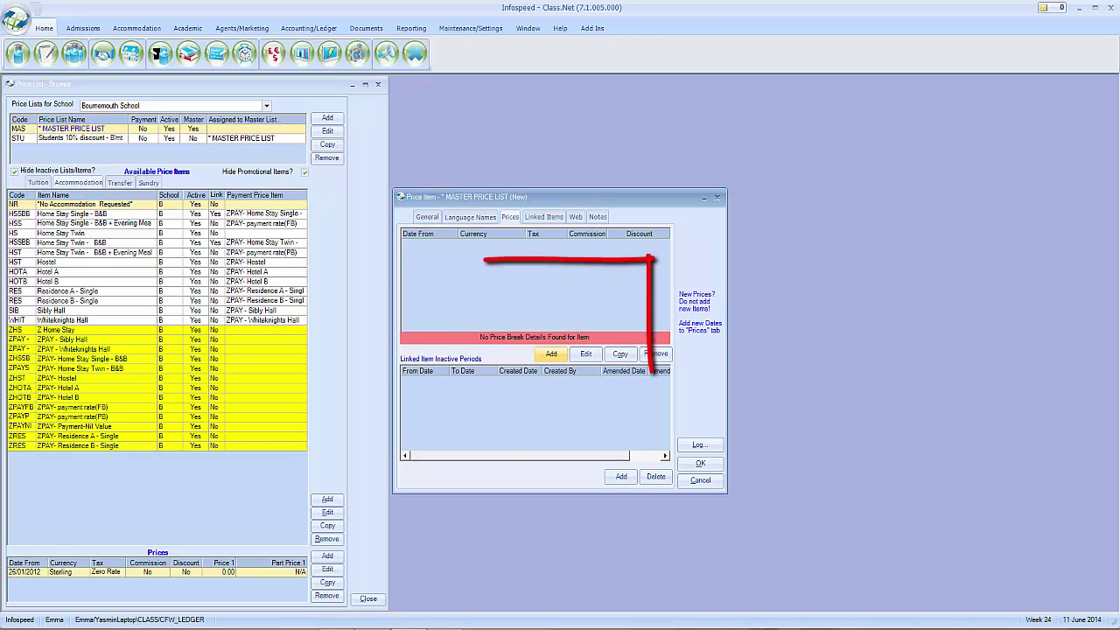
click(551, 353)
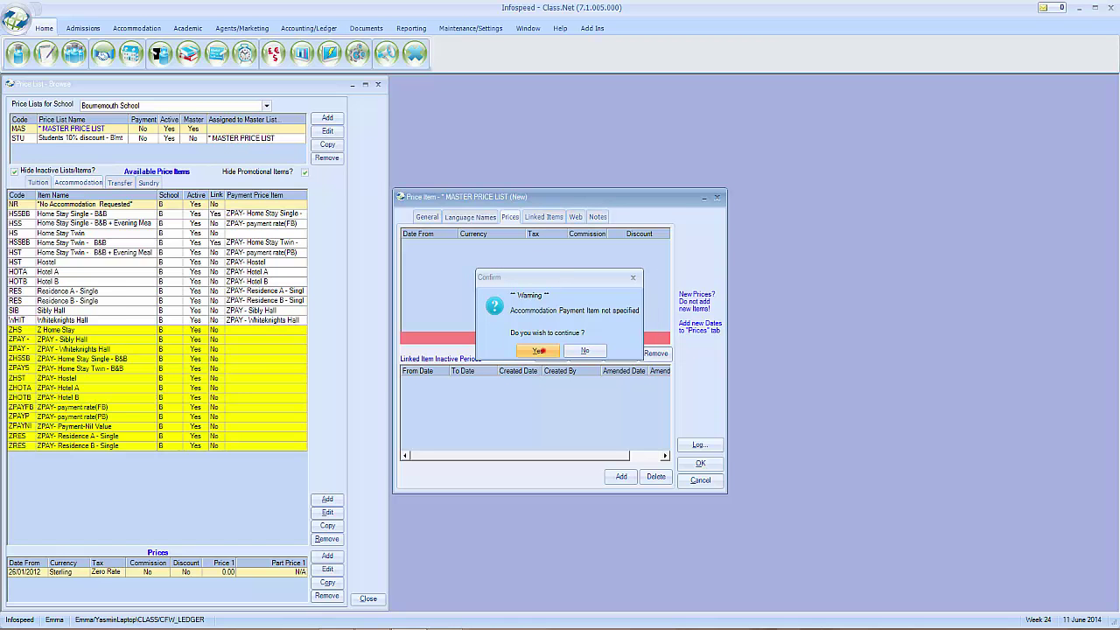
click(537, 350)
click(544, 351)
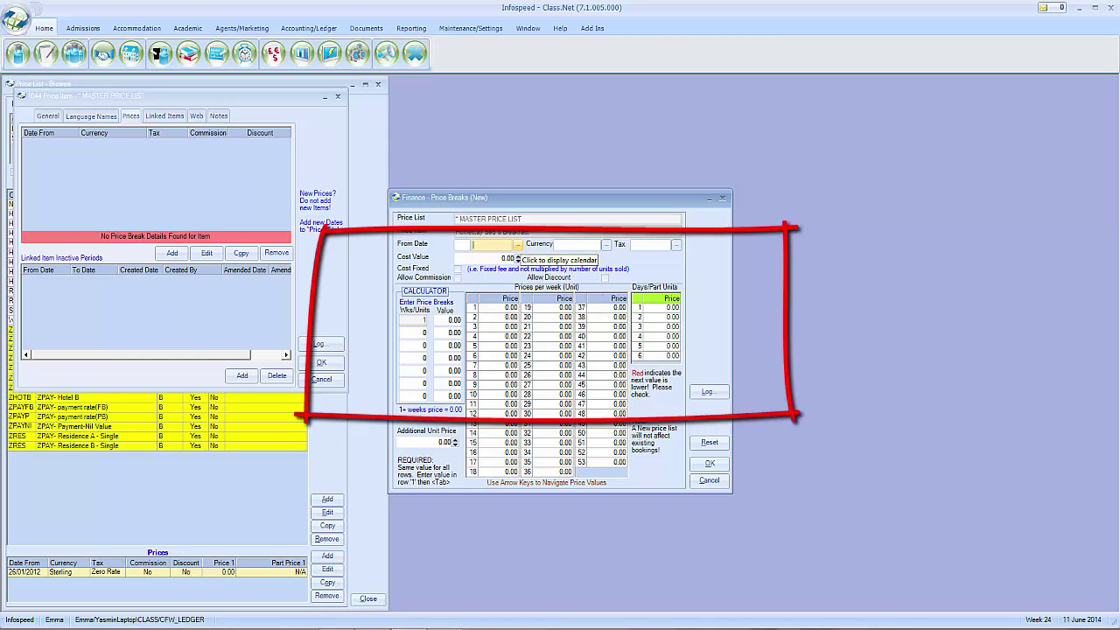
click(518, 245)
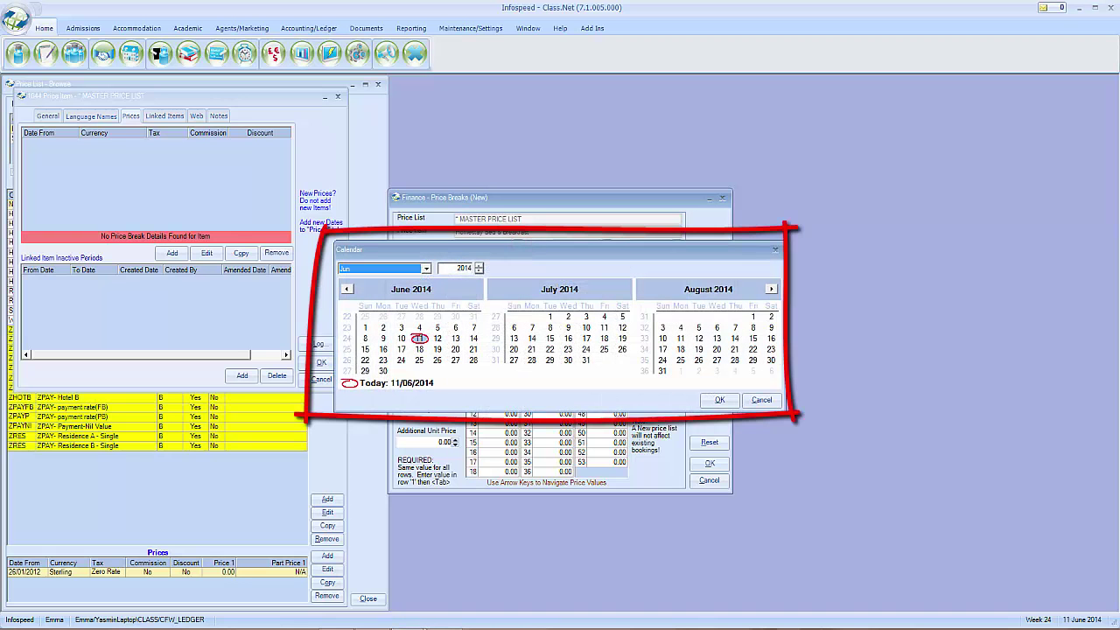
click(347, 288)
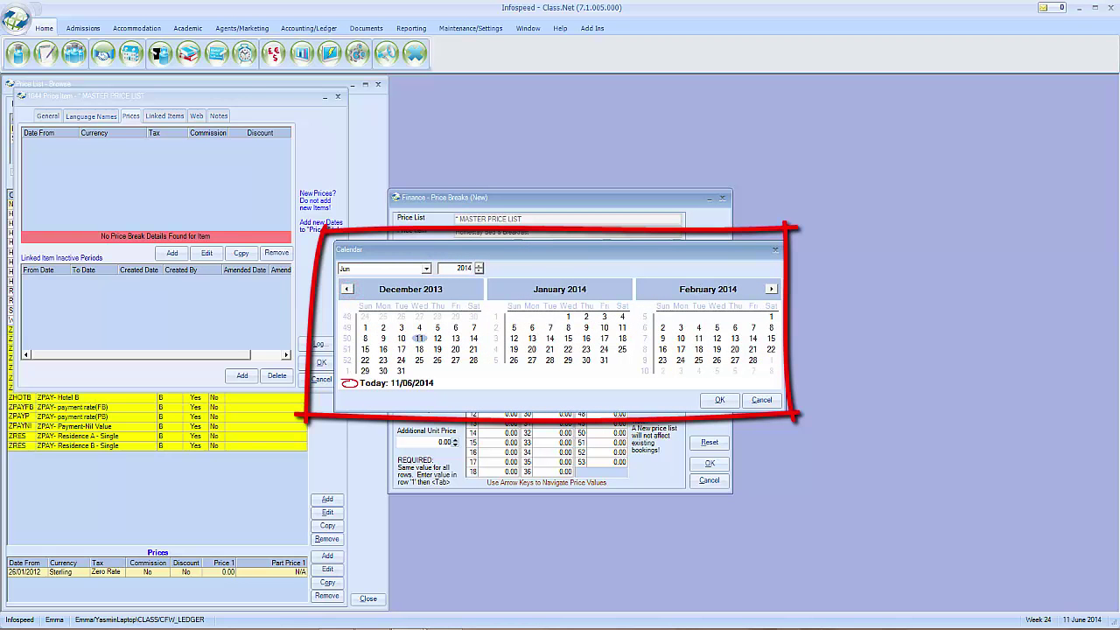
click(622, 316)
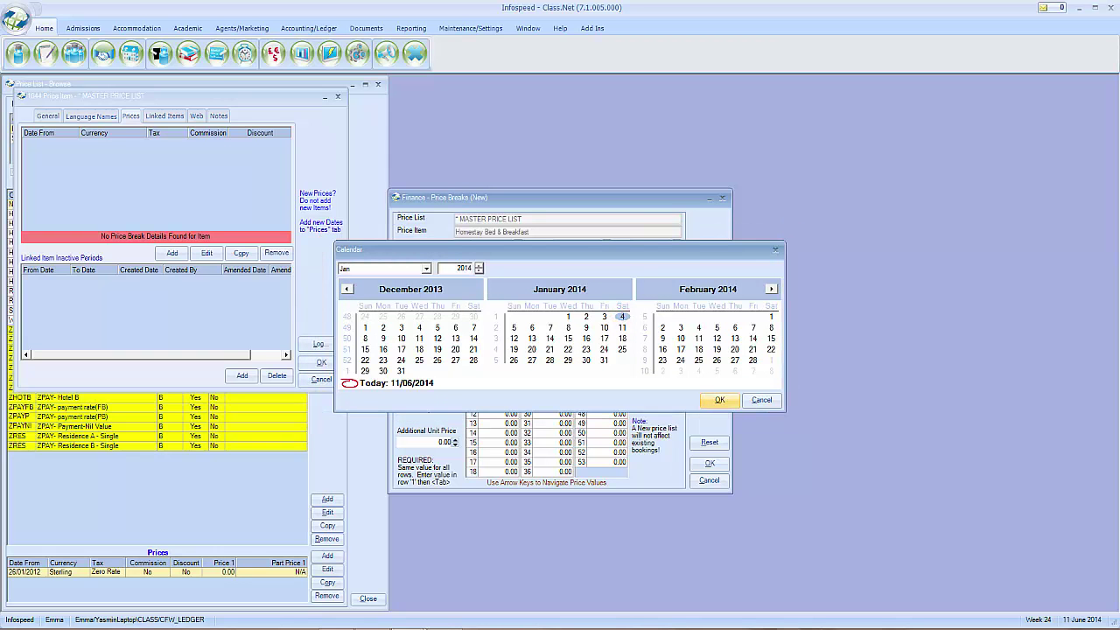
click(719, 399)
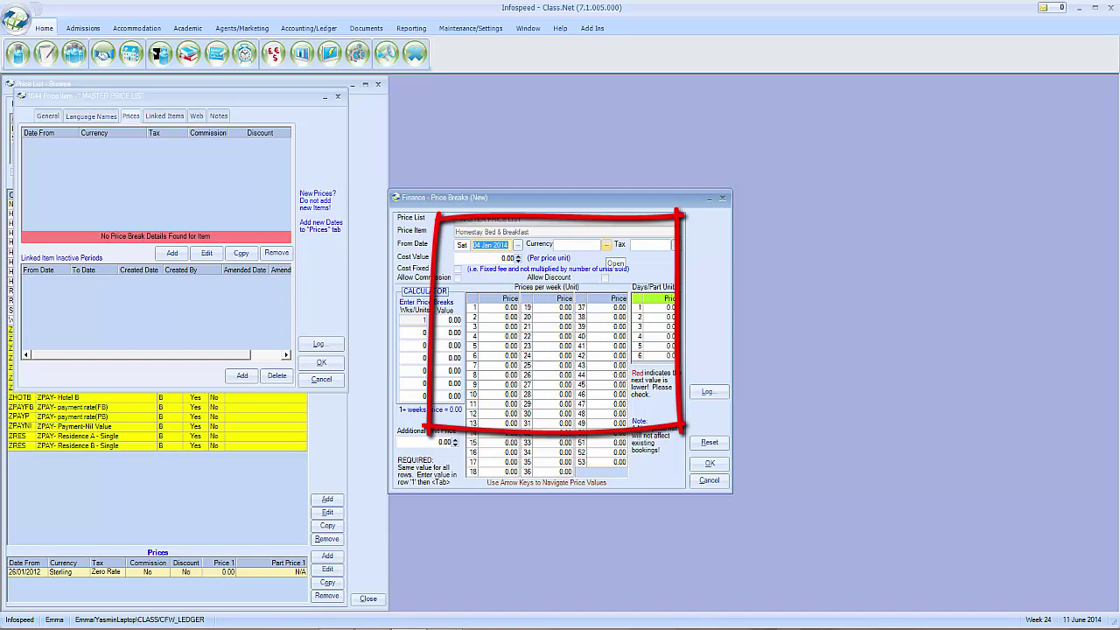
Set the price break's currency to Sterling and its tax to Exempt.
click(605, 244)
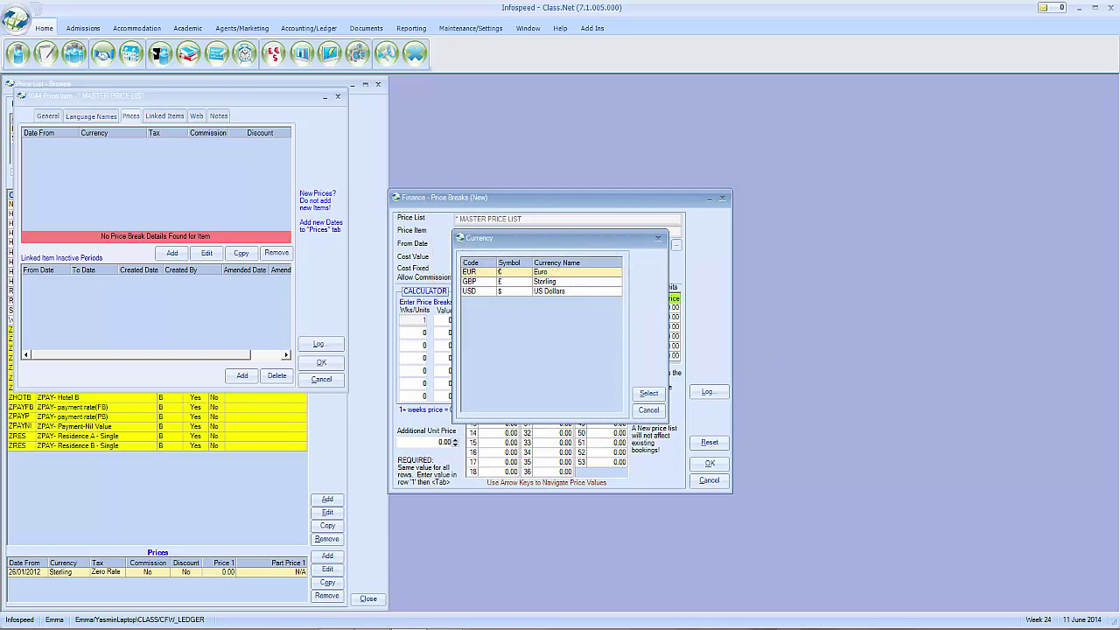
click(556, 282)
click(648, 392)
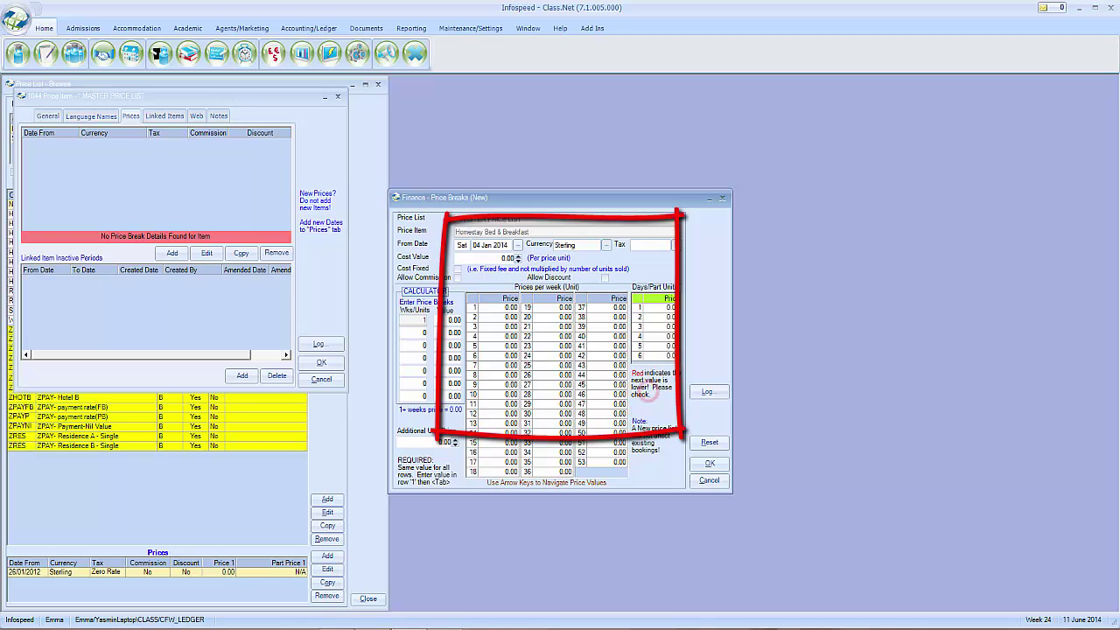
click(679, 244)
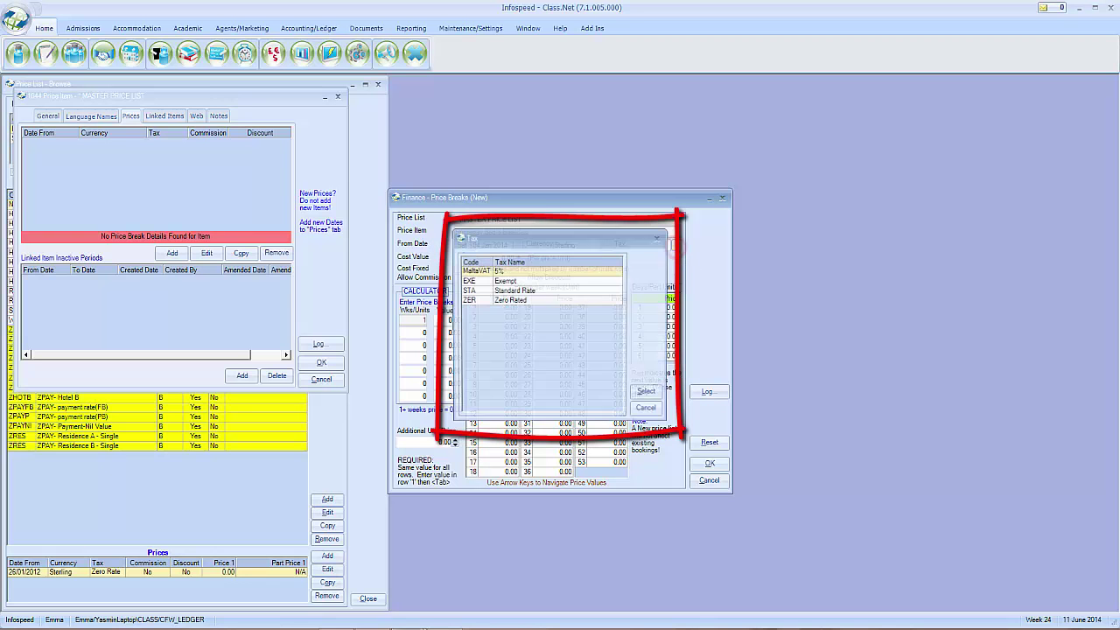
click(511, 281)
click(647, 392)
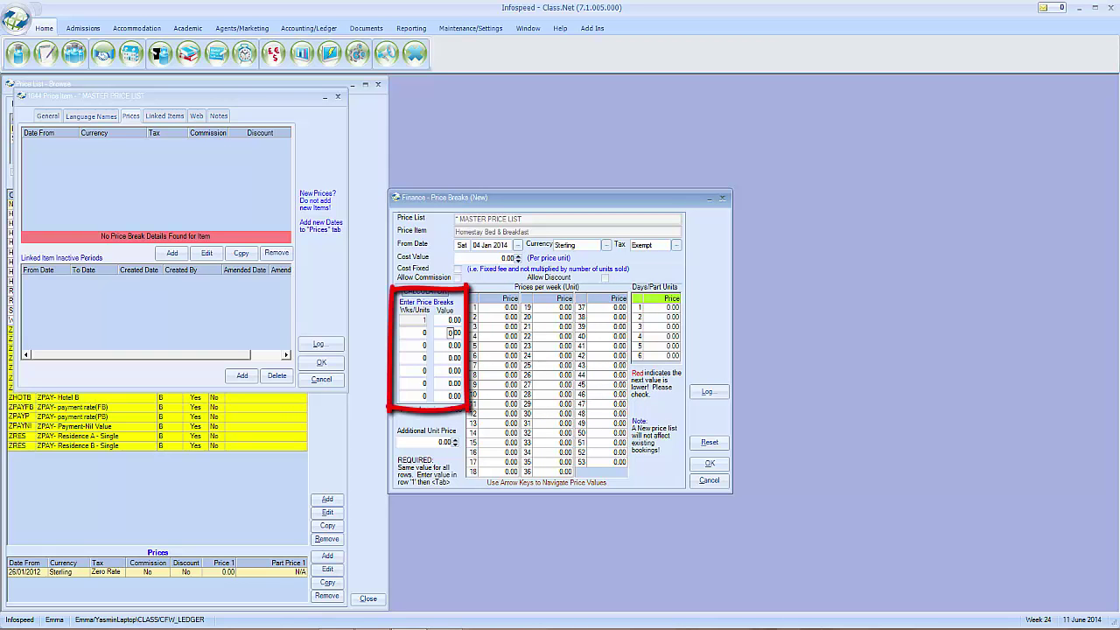
Fill the weekly prices from a calculator value of 210 per week starting at week 1.
click(449, 319)
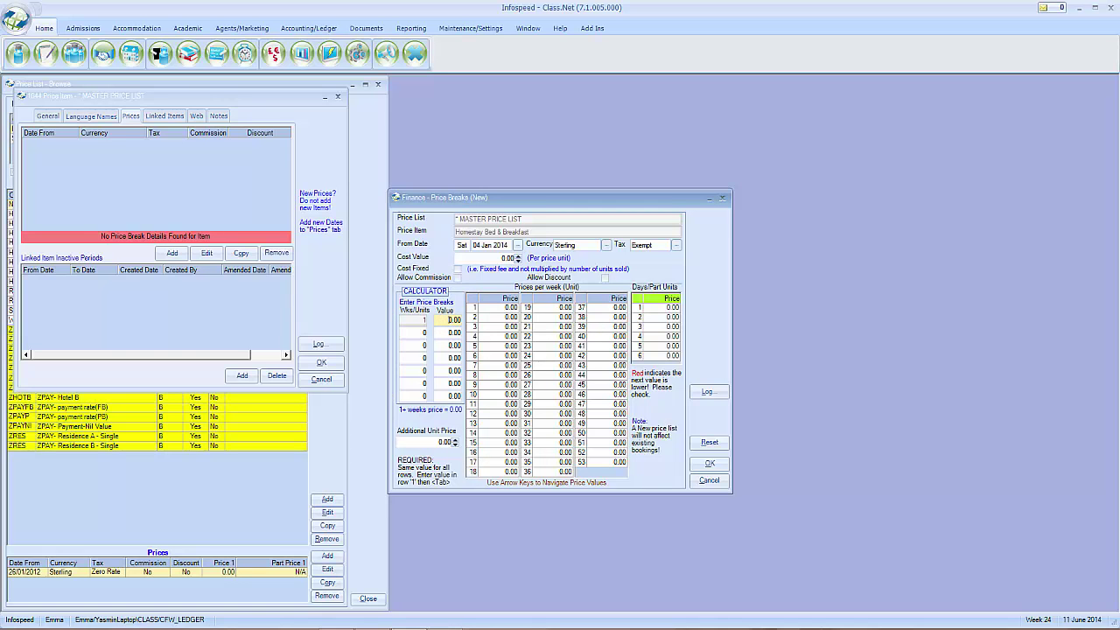
text(210)
key(Tab)
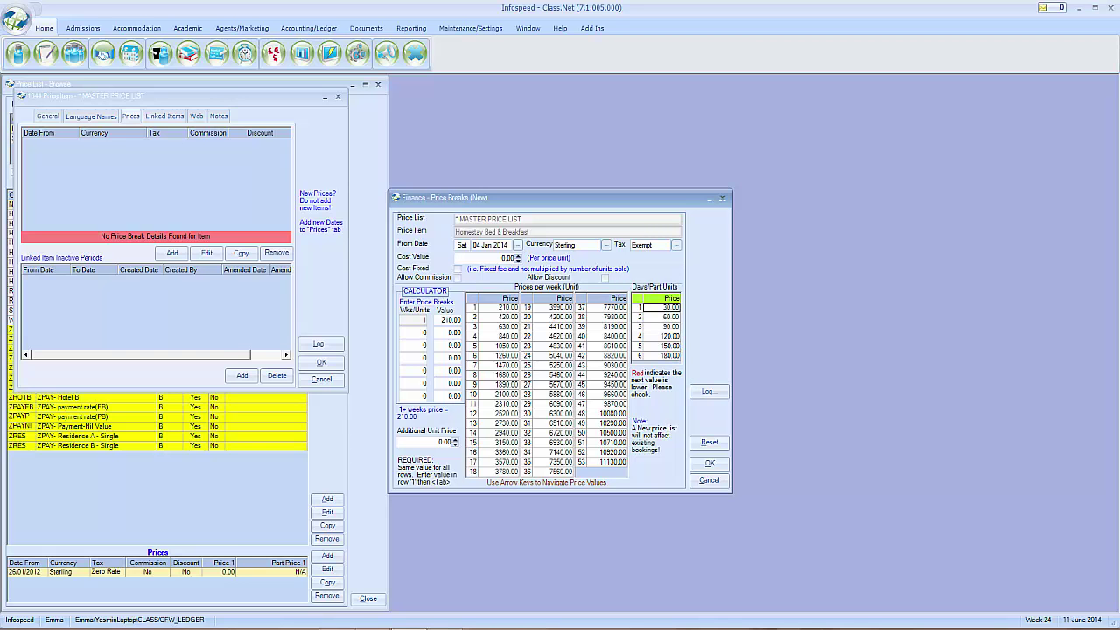
Set the part-unit prices for 5 and 6 days to 210.
click(662, 355)
text(210)
click(658, 345)
click(657, 345)
text(210)
click(653, 355)
Save the price break and the Homestay Bed & Breakfast item without specifying an accommodation payment item.
click(710, 463)
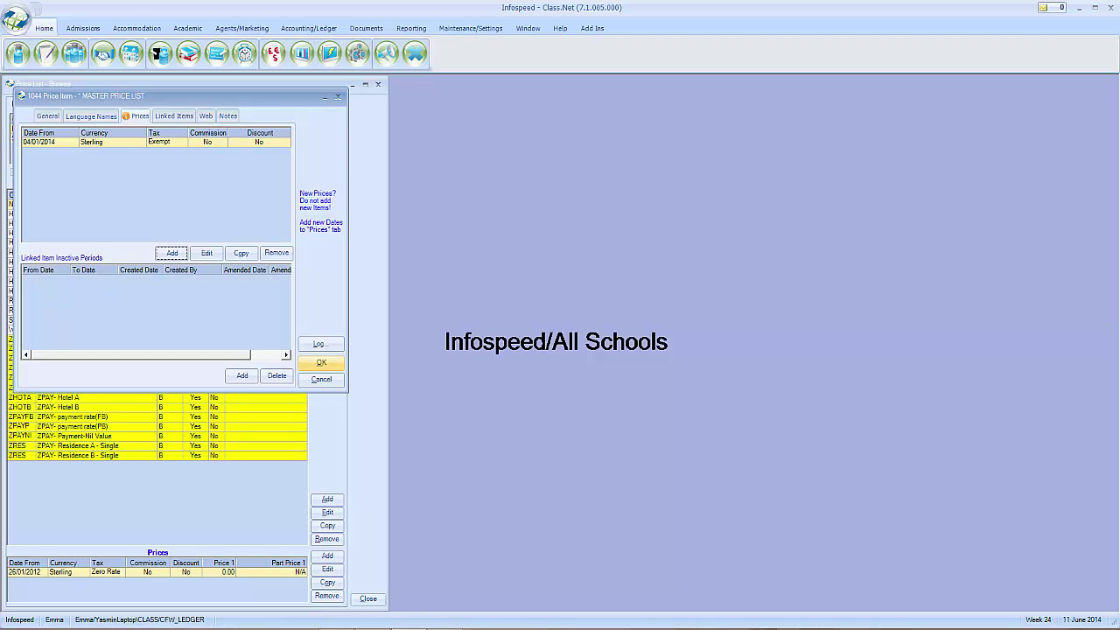
click(321, 362)
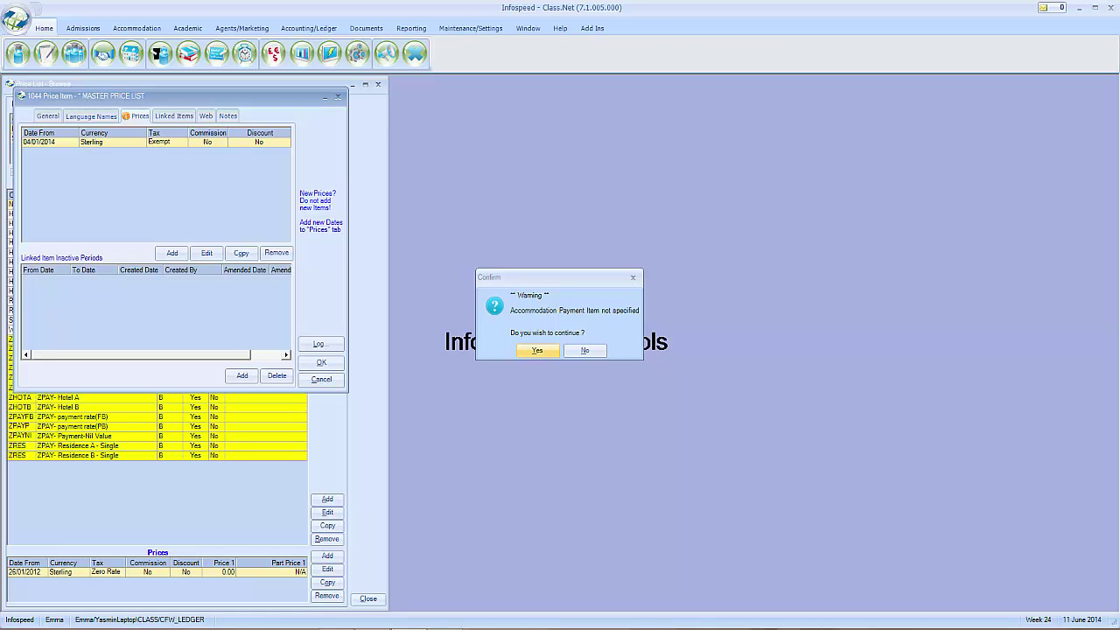
click(529, 350)
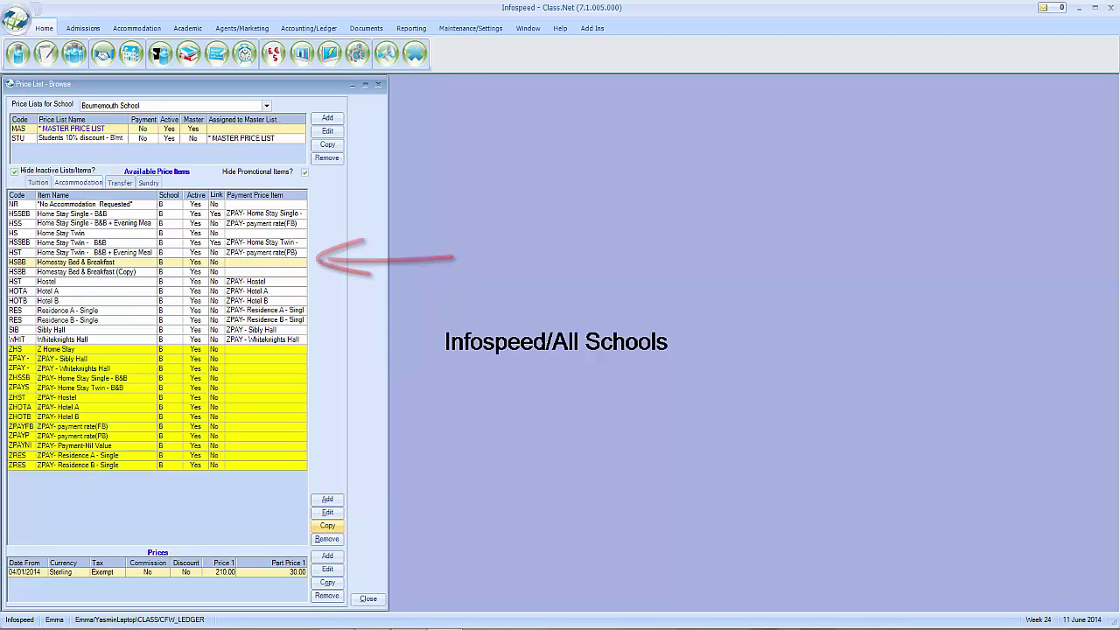
Copy the Homestay Bed & Breakfast item to Bournemouth School and give the copy the code ZHSBB.
click(333, 526)
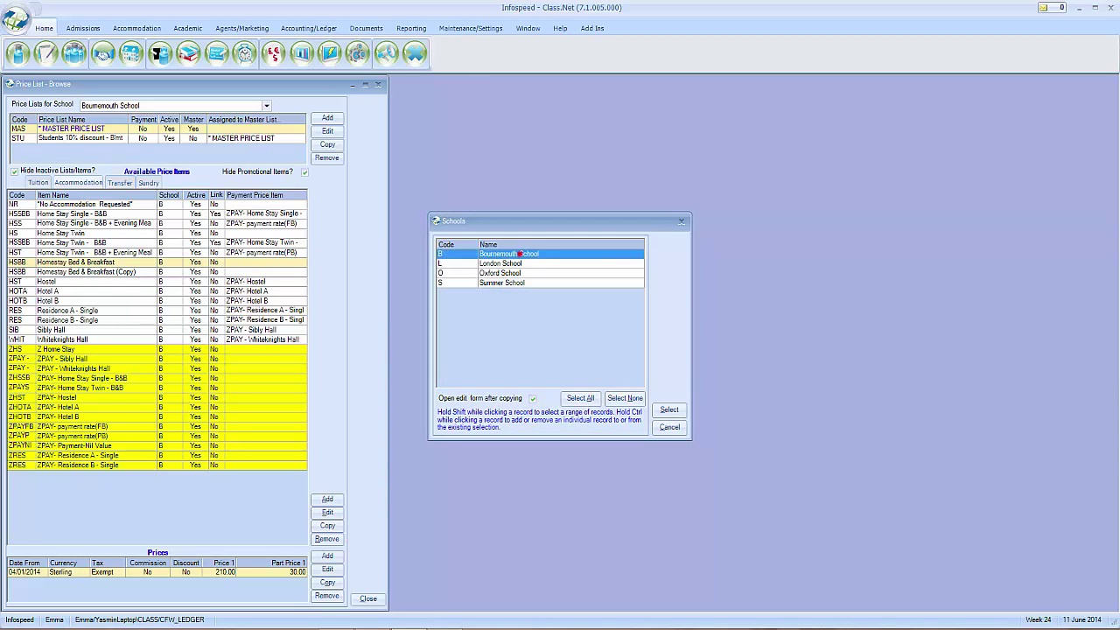
double_click(519, 253)
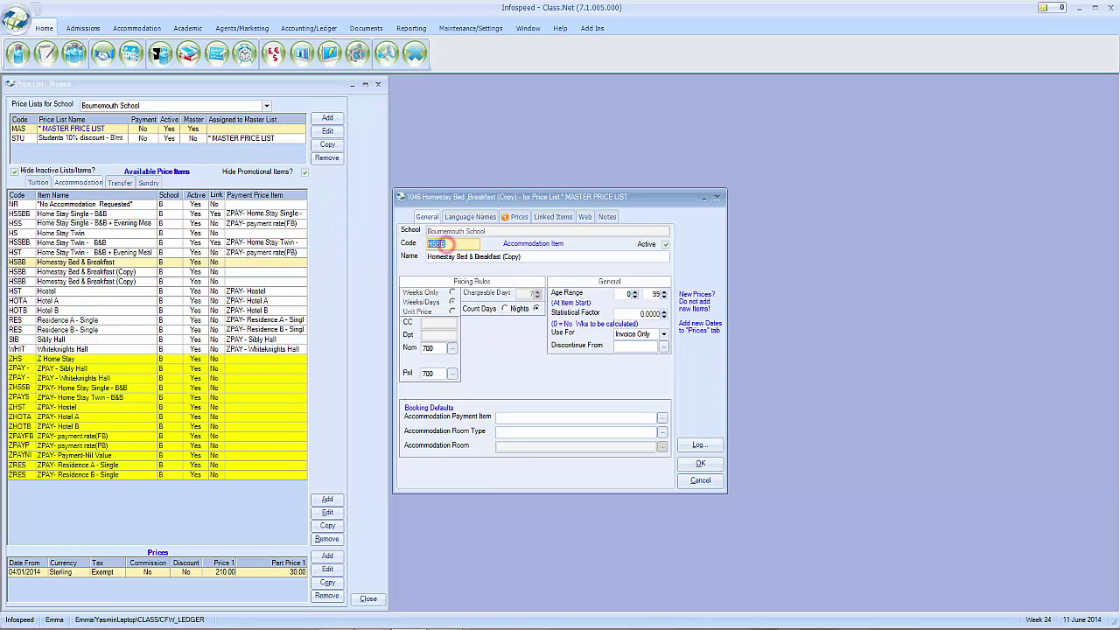
text(ZHSBB)
Rename the copied item as ZHomestay Bed & Breakfast, removing the (Copy) suffix.
click(521, 256)
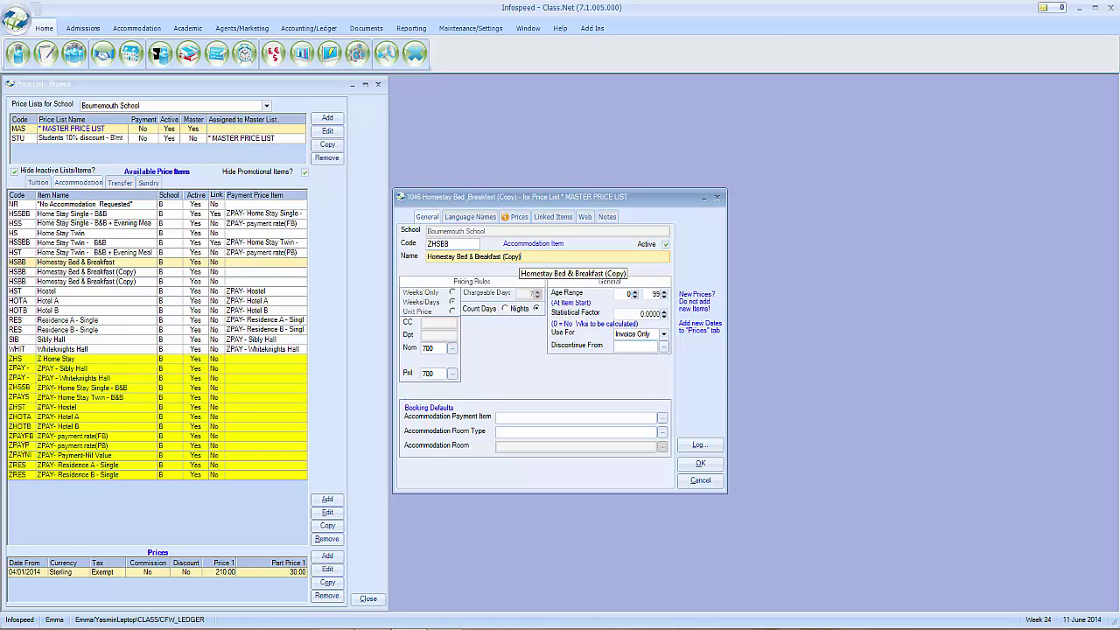
key(BackSpace)
key(BackSpace)
key(BackSpace)
key(BackSpace)
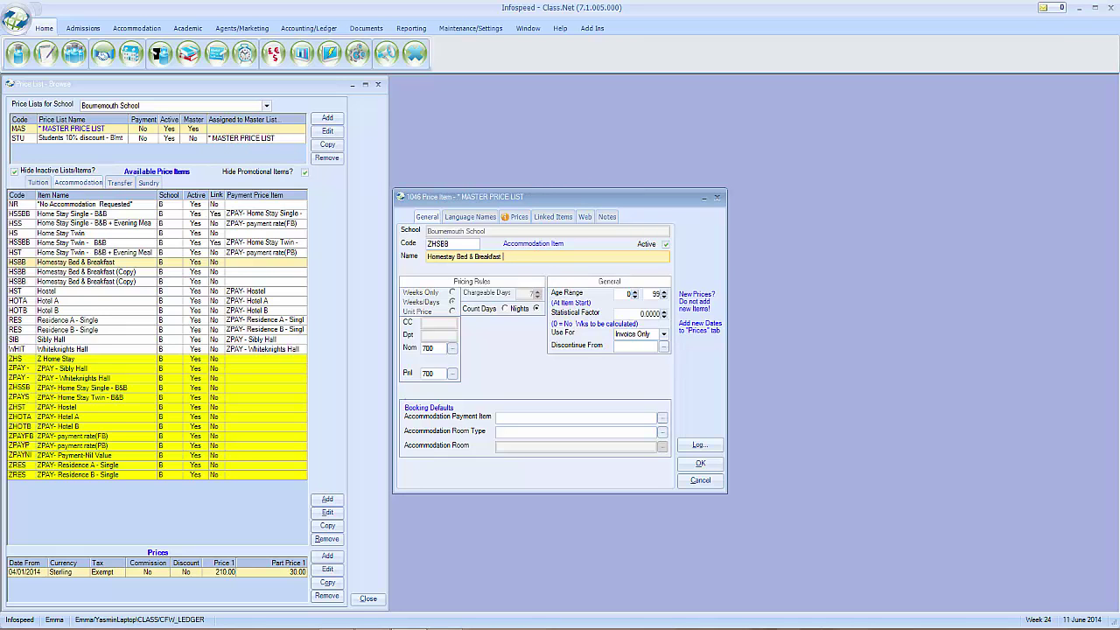
click(428, 257)
text(Z)
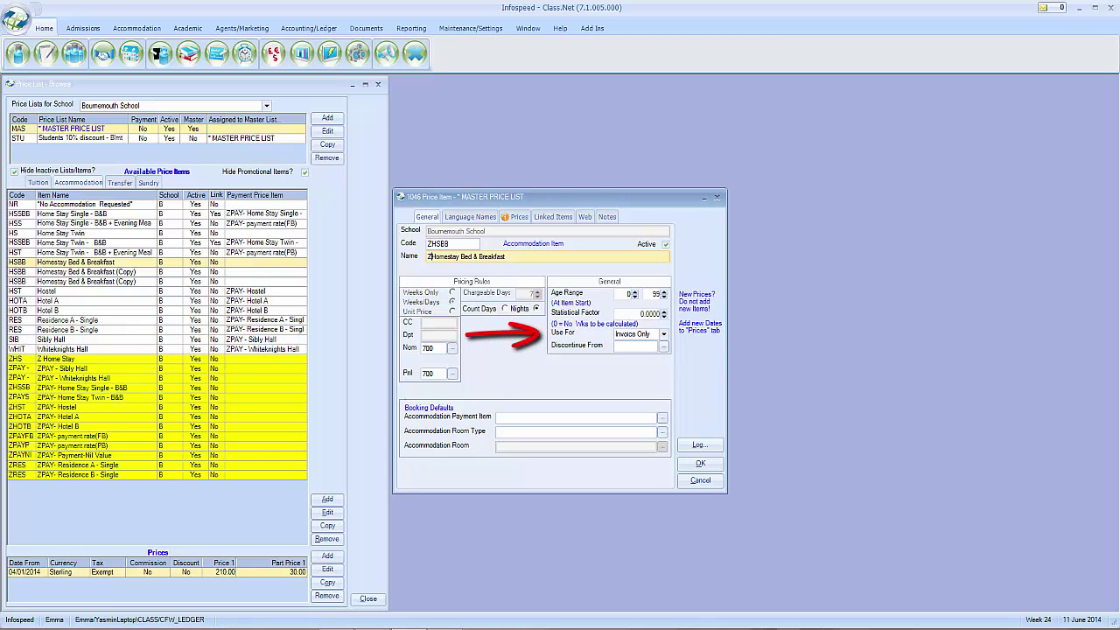
Restrict ZHomestay Bed & Breakfast to Payment Only use and save it with a week 1 price break value of 190.
click(663, 333)
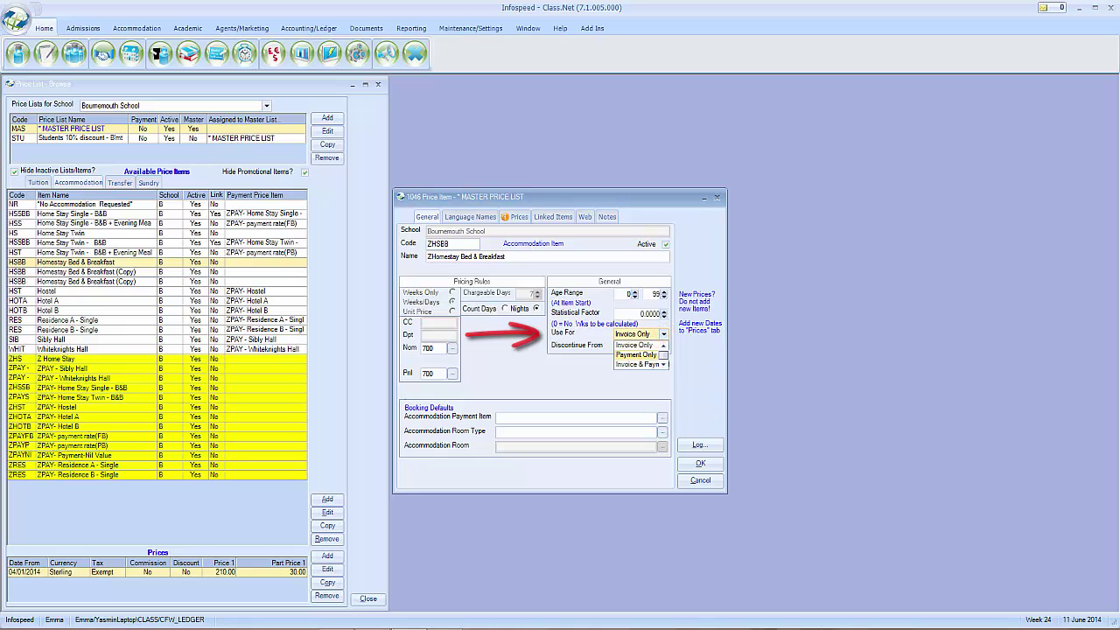
click(644, 354)
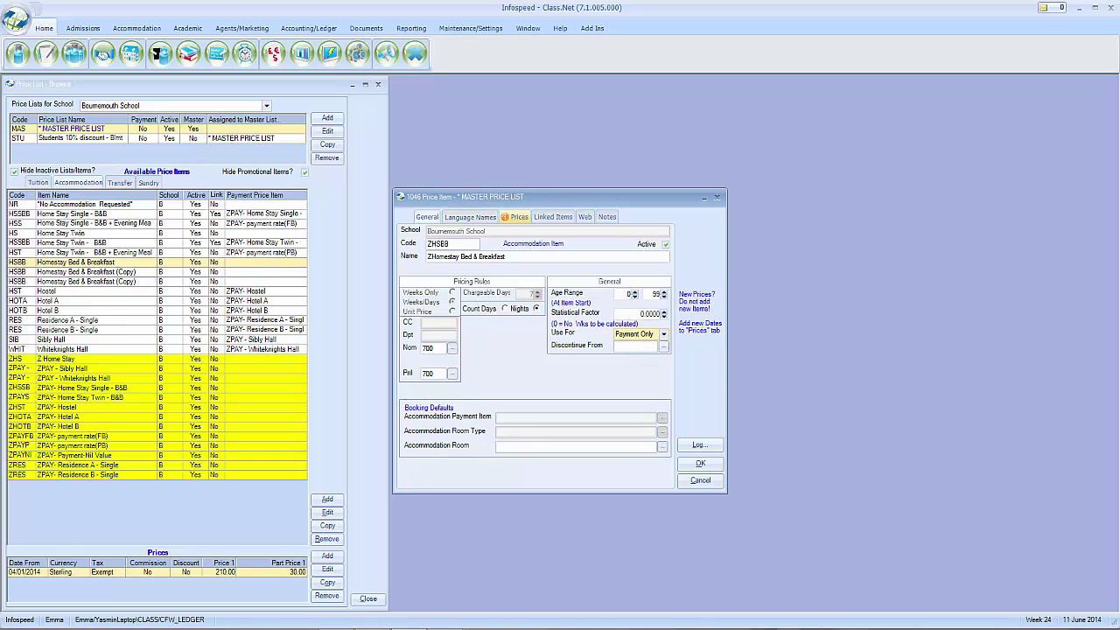
click(518, 216)
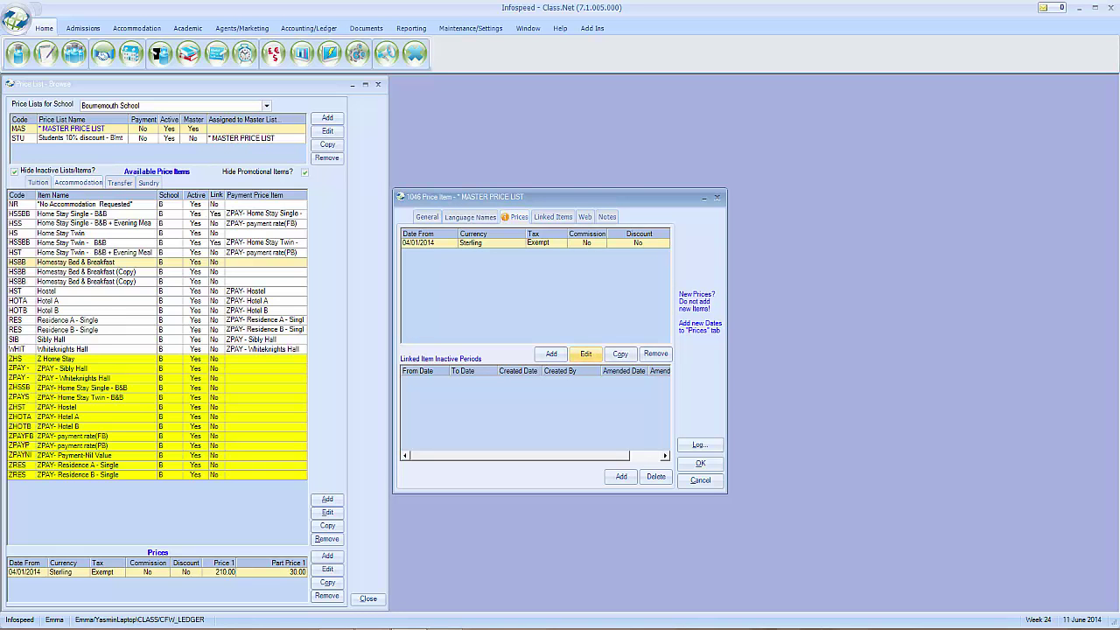
click(585, 353)
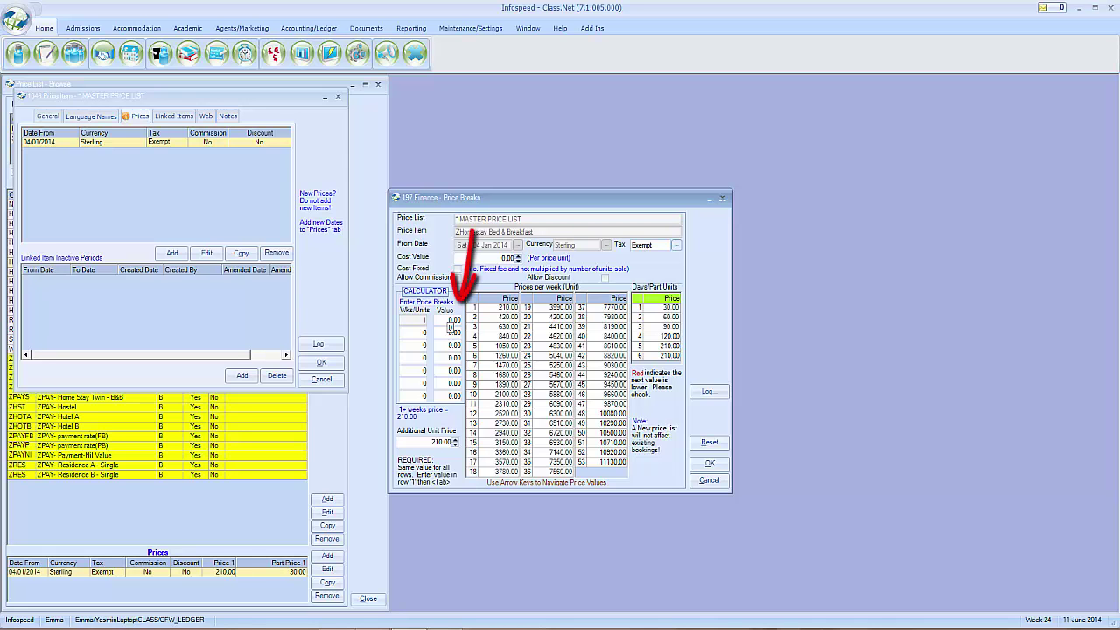
click(449, 320)
text(190)
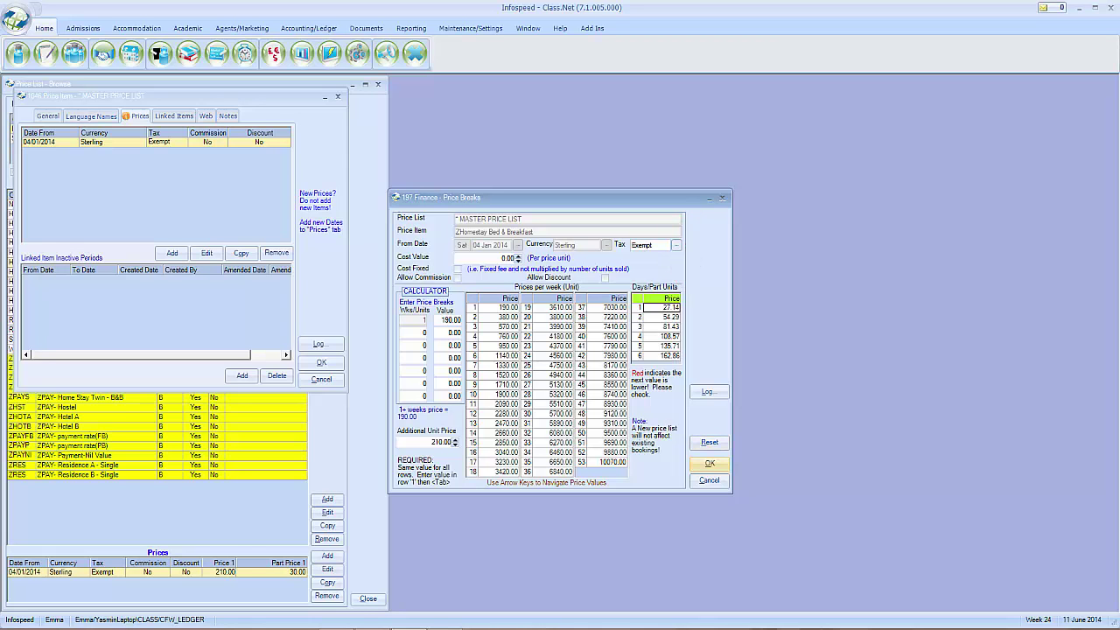
click(709, 463)
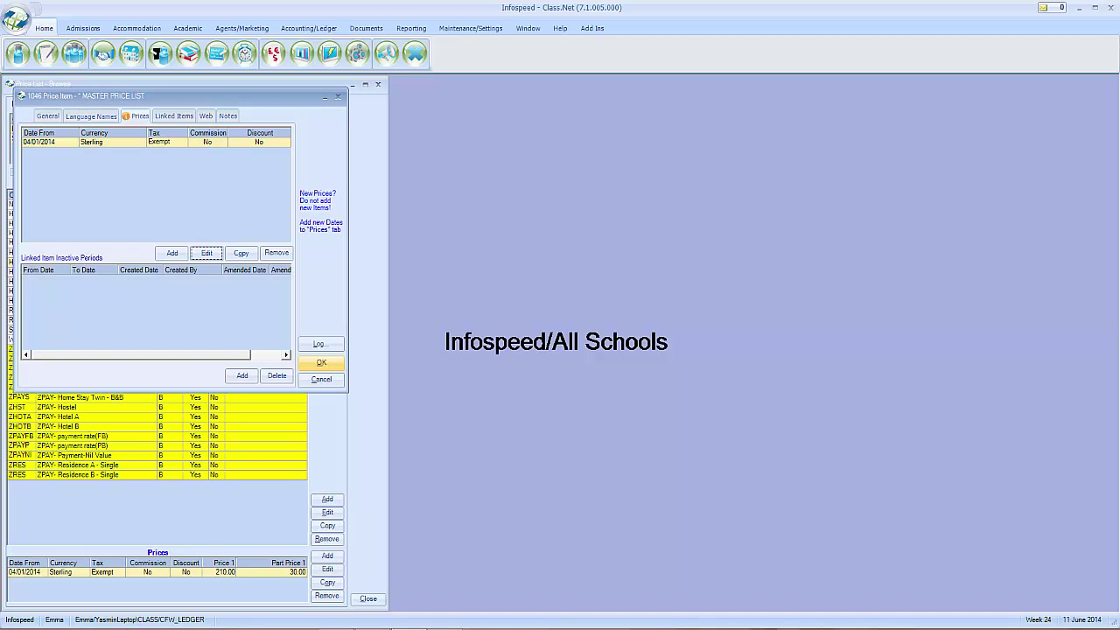
click(321, 363)
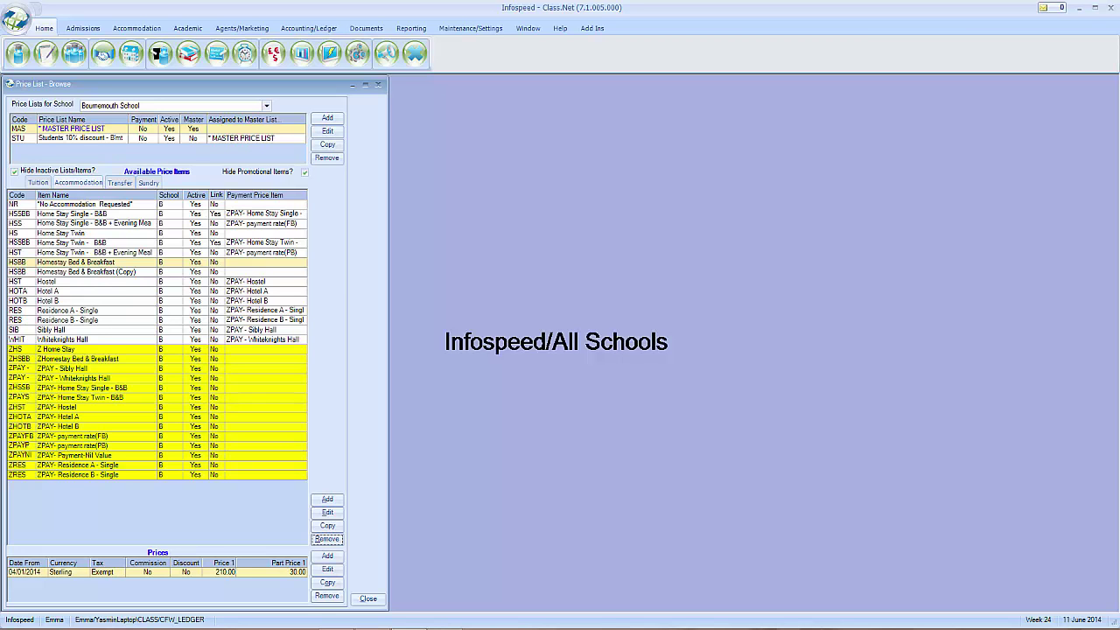
Assign ZHomestay Bed & Breakfast as the accommodation payment item of the Homestay Bed & Breakfast item and save it.
double_click(138, 264)
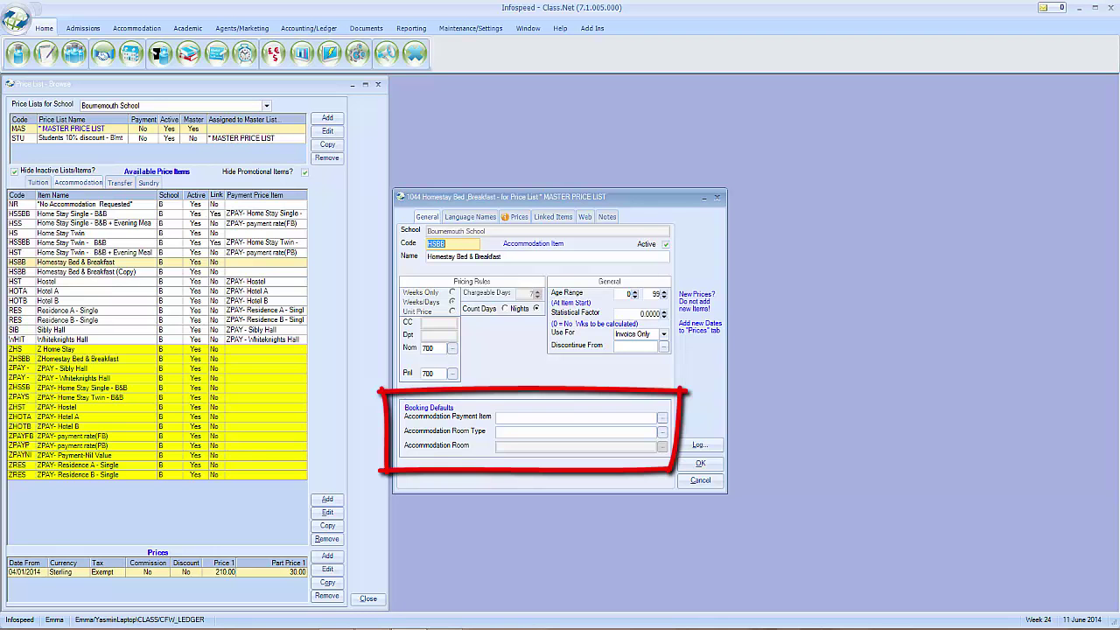
click(662, 418)
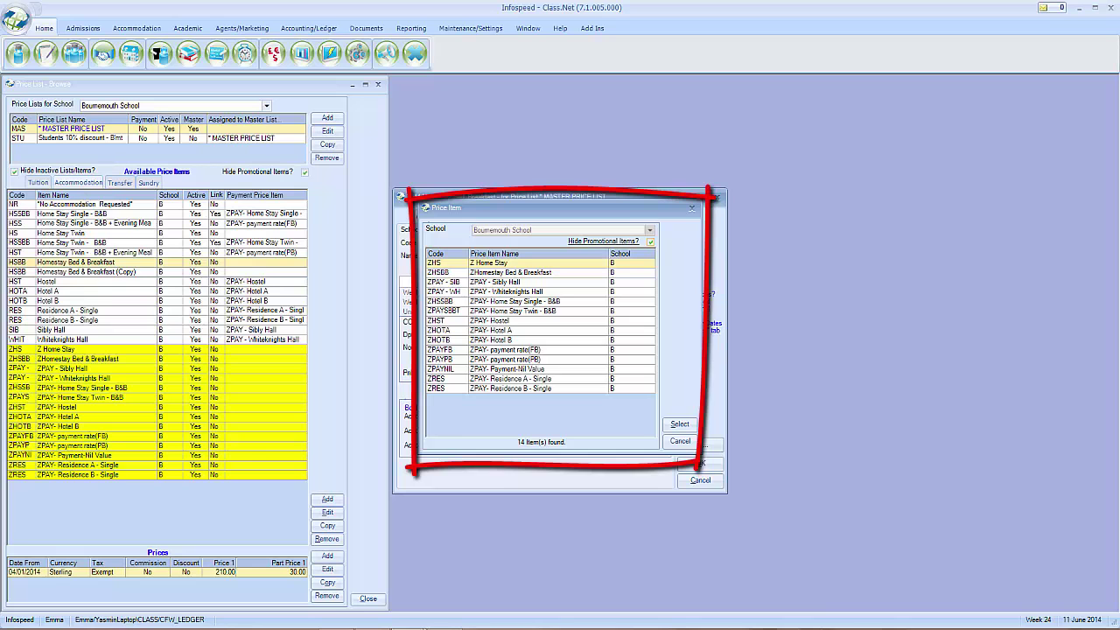
click(525, 272)
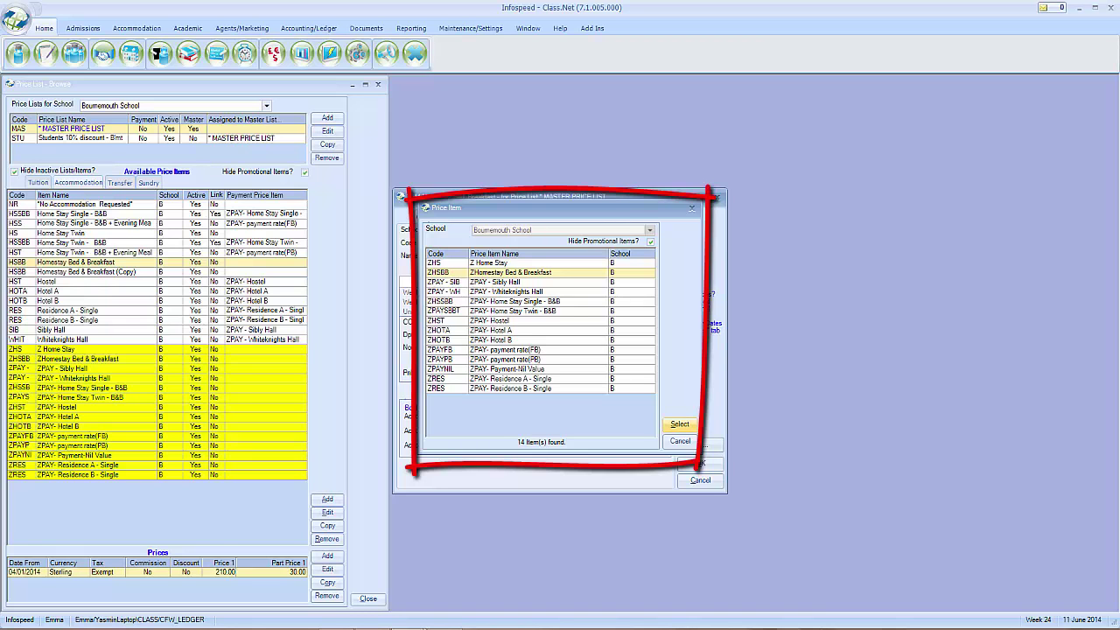
click(679, 423)
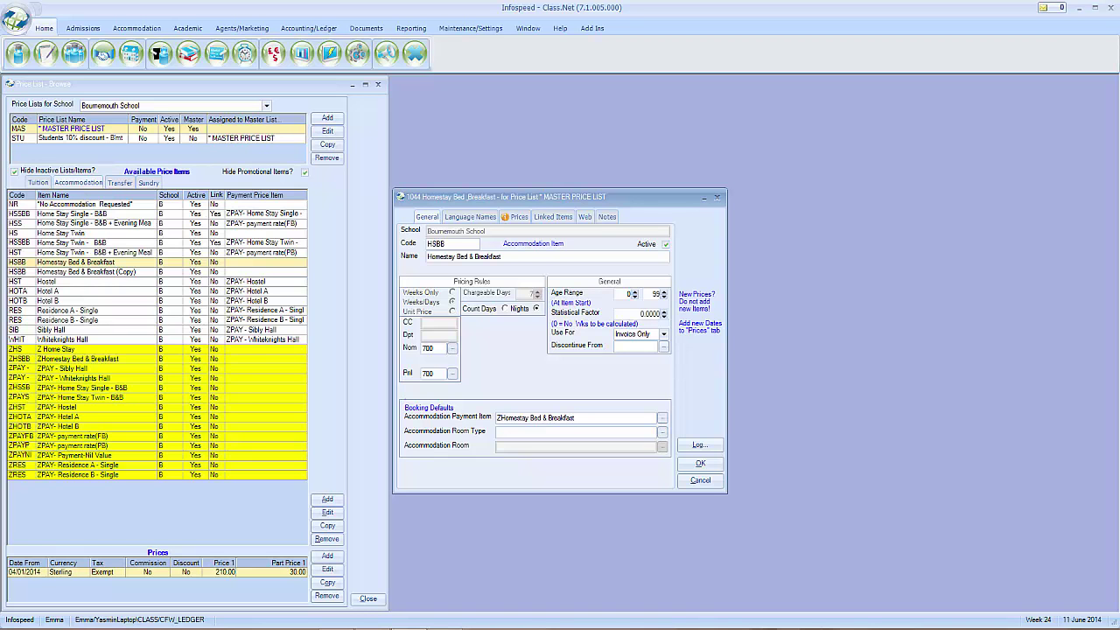
click(702, 462)
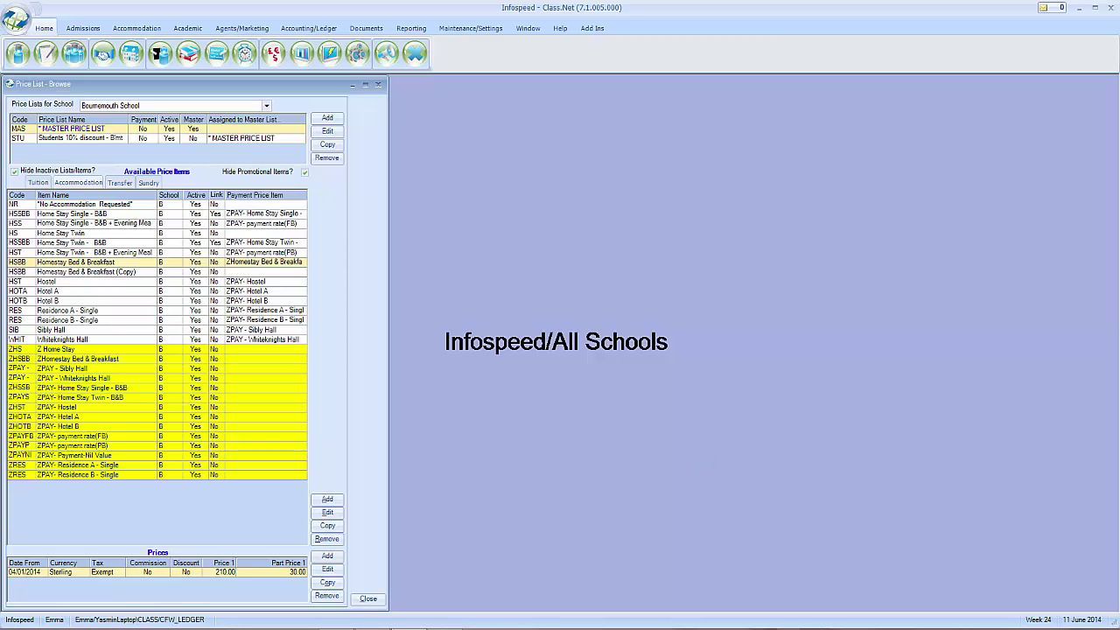